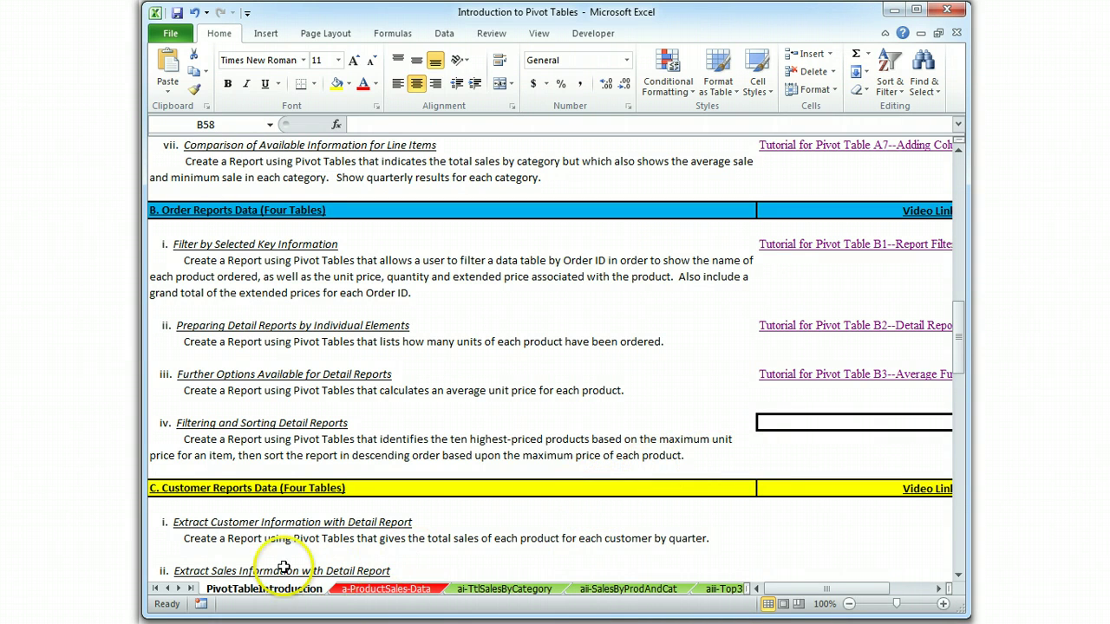
Switch to the b-OrderReports-Data worksheet
{"action": "left_click", "coordinate": [179, 588]}
{"action": "left_click", "coordinate": [178, 589]}
{"action": "left_click", "coordinate": [178, 589]}
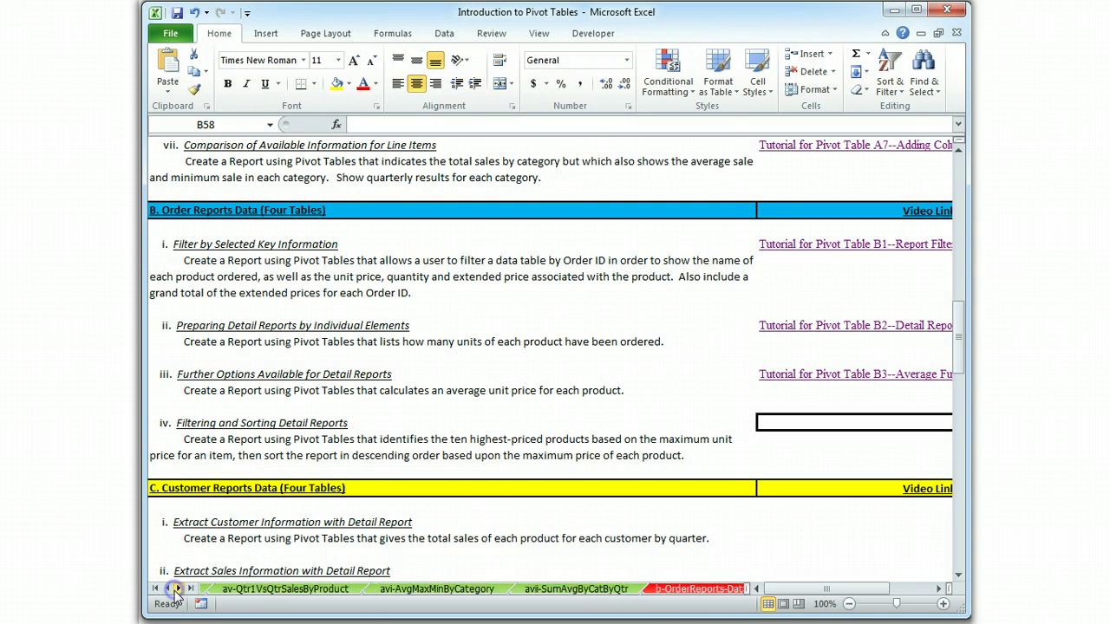
{"action": "left_click", "coordinate": [179, 588]}
{"action": "left_click", "coordinate": [248, 589]}
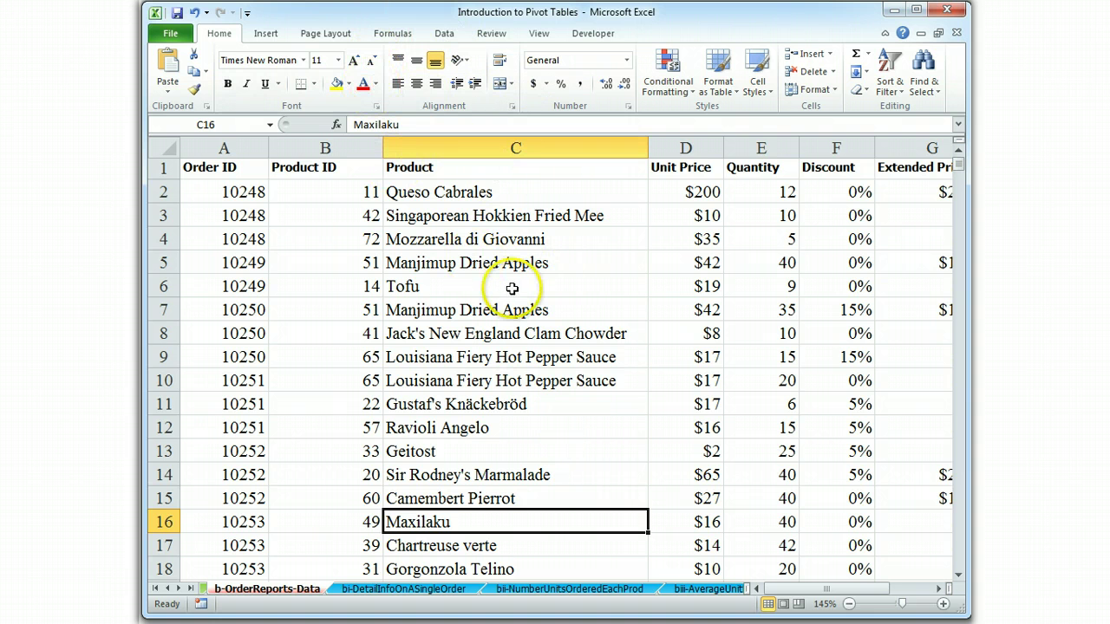
Create a PivotTable from the order data on a new worksheet, with Product as row labels and Unit Price as values
{"action": "left_click", "coordinate": [266, 33]}
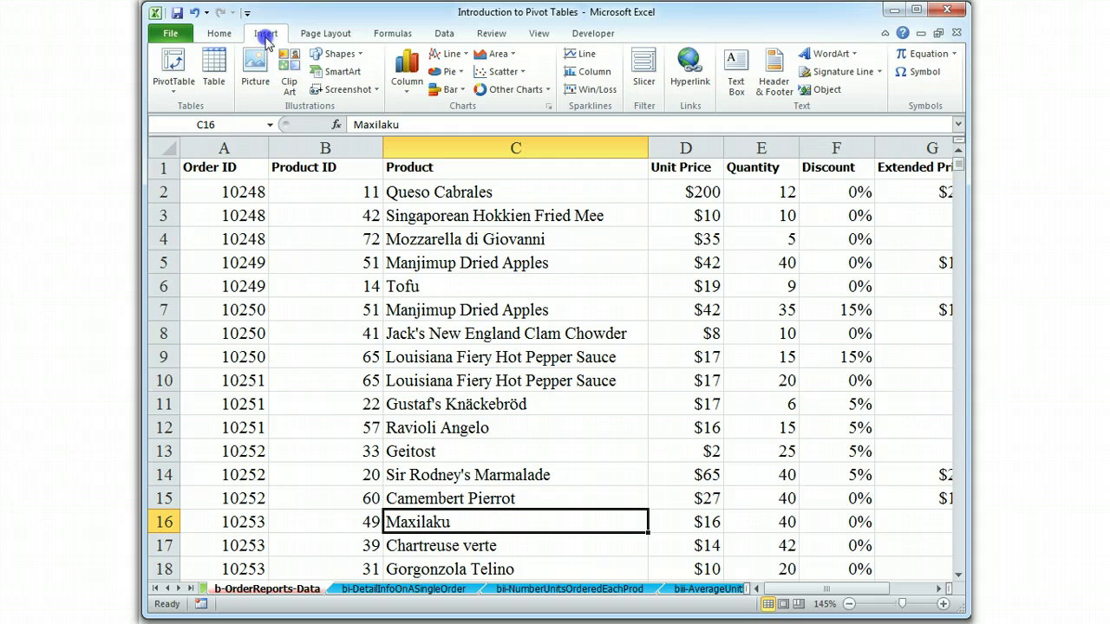
{"action": "left_click", "coordinate": [174, 64]}
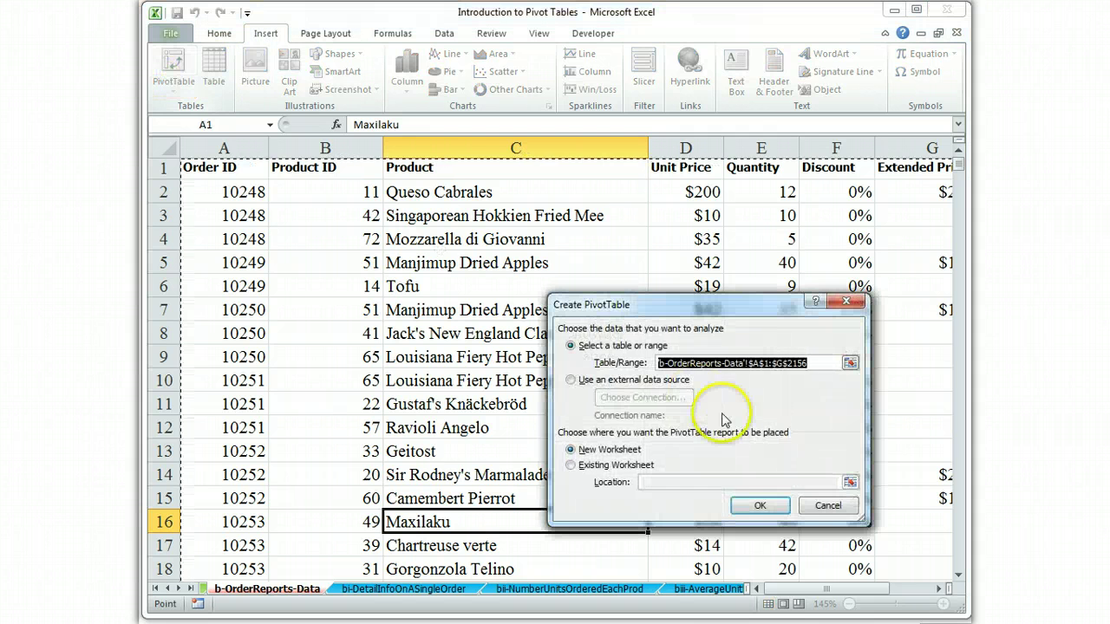
{"action": "left_click", "coordinate": [760, 507]}
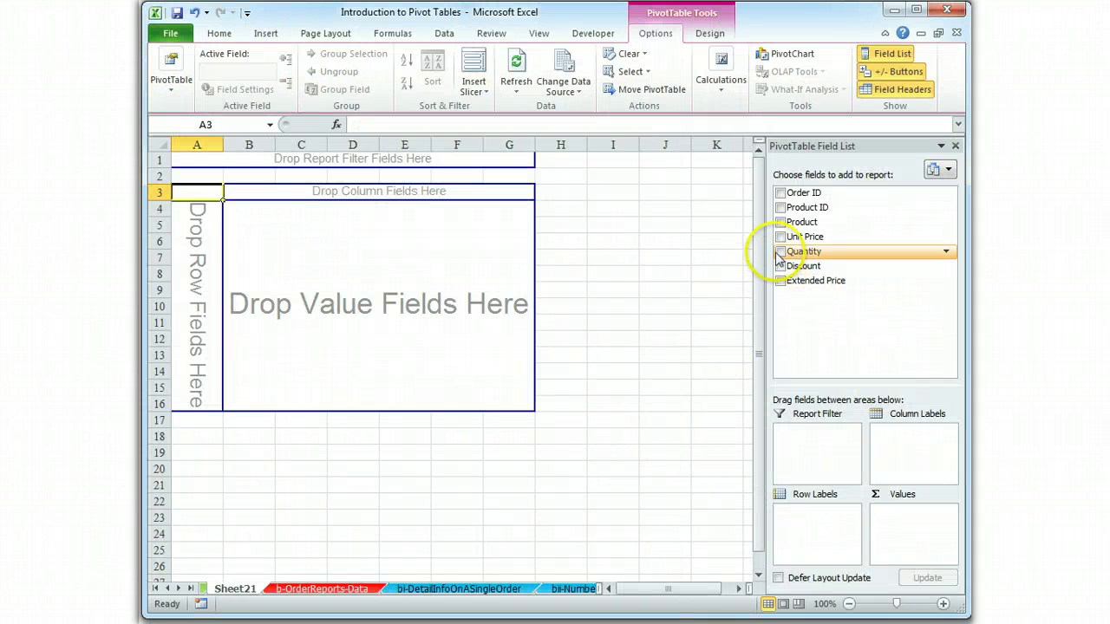
{"action": "left_click", "coordinate": [780, 223]}
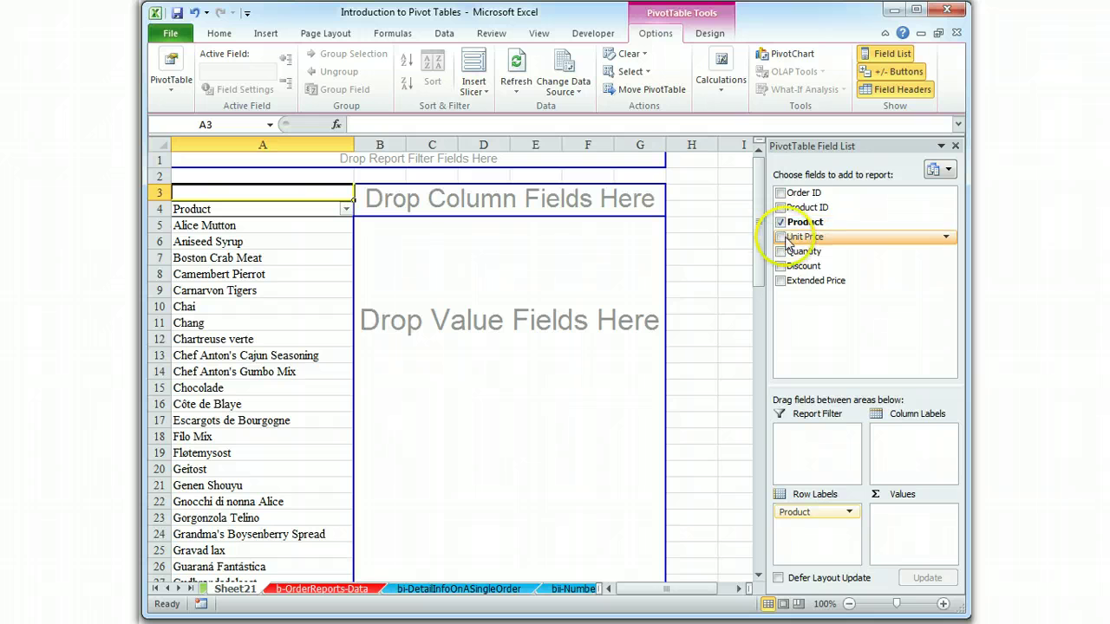
{"action": "left_click", "coordinate": [779, 237]}
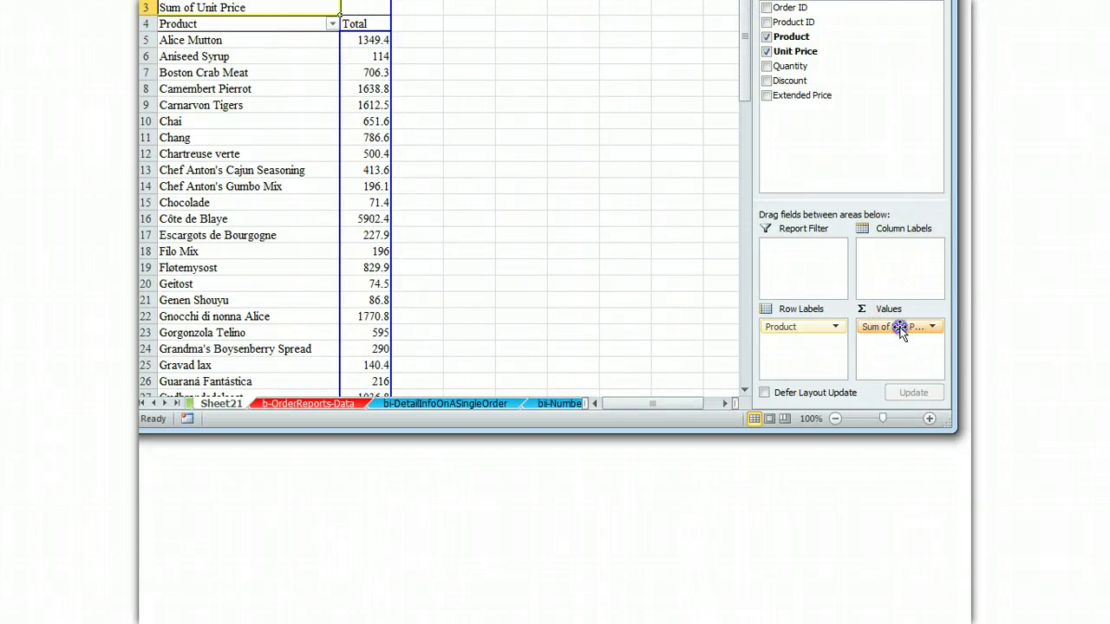
Change the Unit Price value field so that it summarizes by Max
{"action": "left_click", "coordinate": [900, 328]}
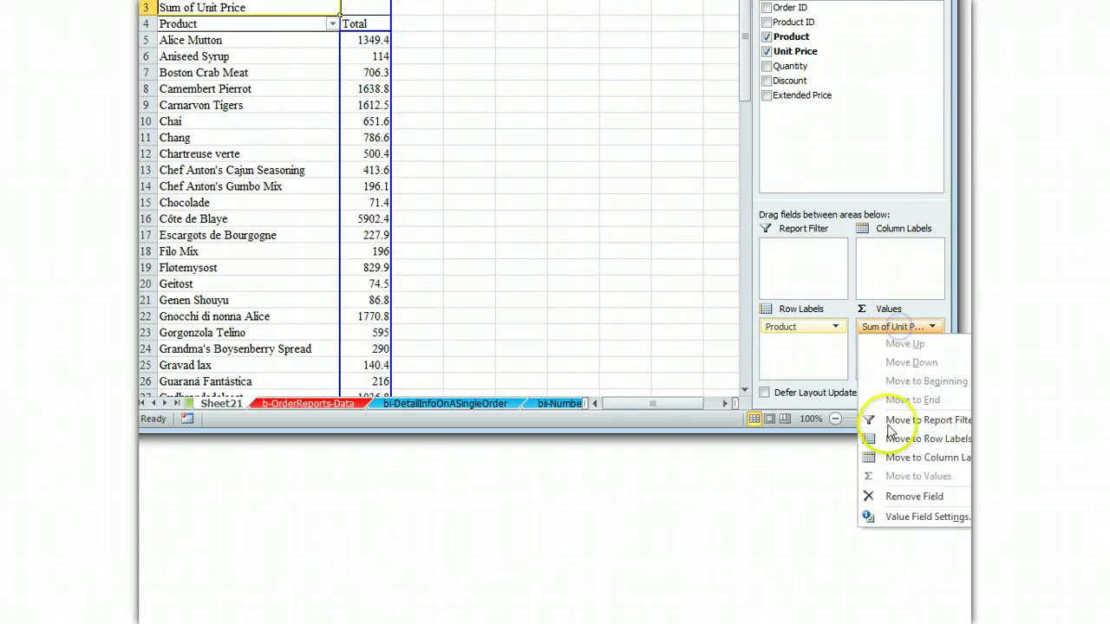
{"action": "left_click", "coordinate": [894, 520]}
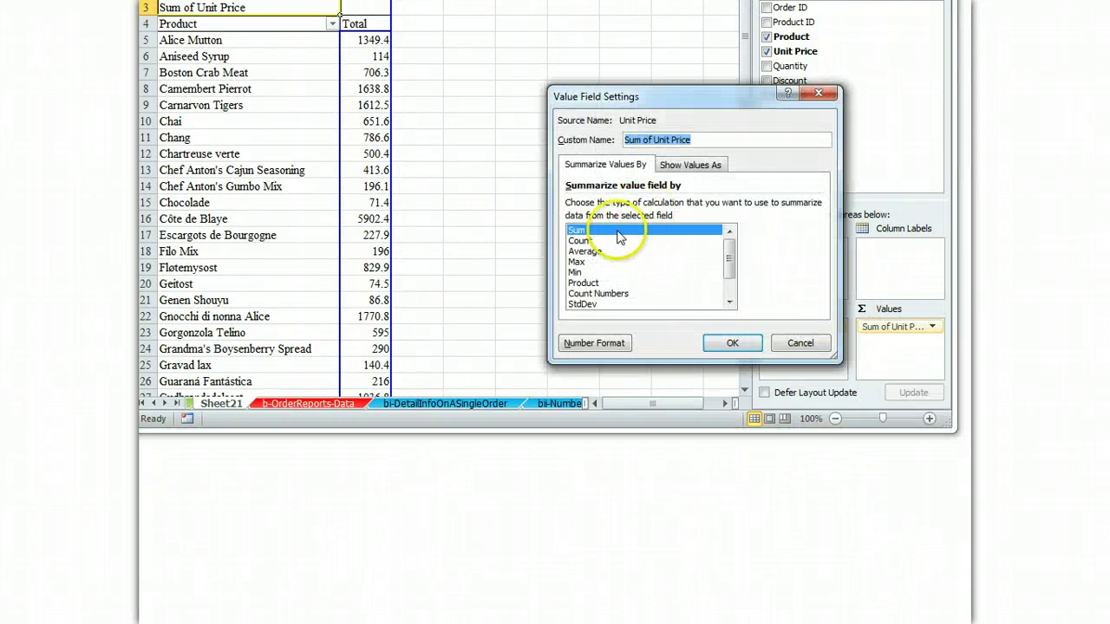
{"action": "left_click", "coordinate": [595, 263]}
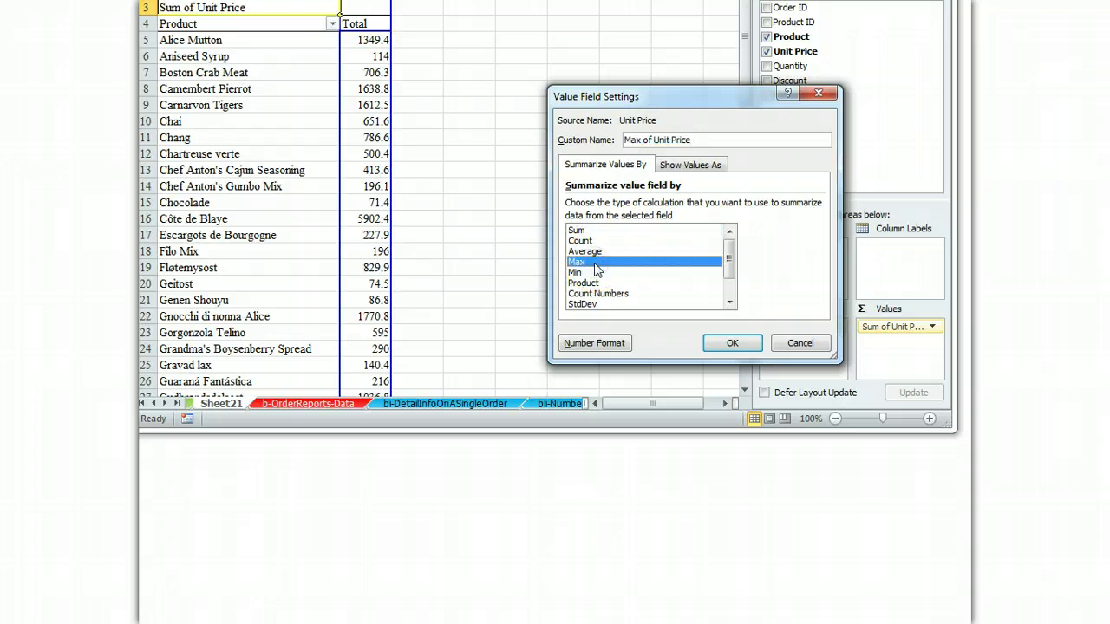
{"action": "left_click", "coordinate": [732, 343]}
Format the Max of Unit Price values as Number with two decimal places and a 1000 separator
{"action": "left_click", "coordinate": [888, 328]}
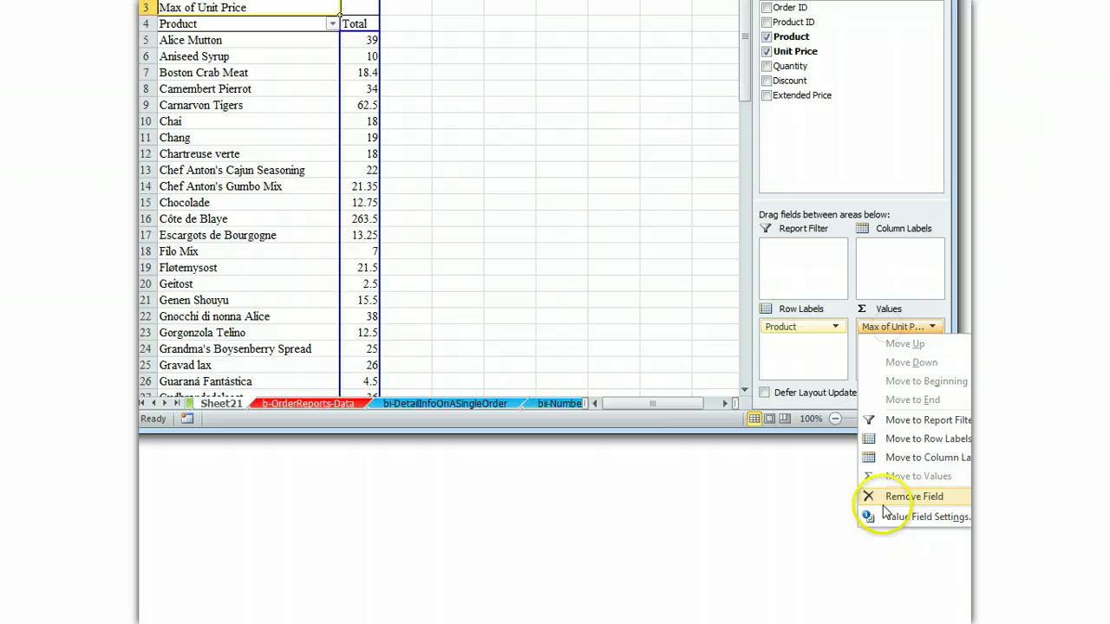
{"action": "left_click", "coordinate": [921, 517]}
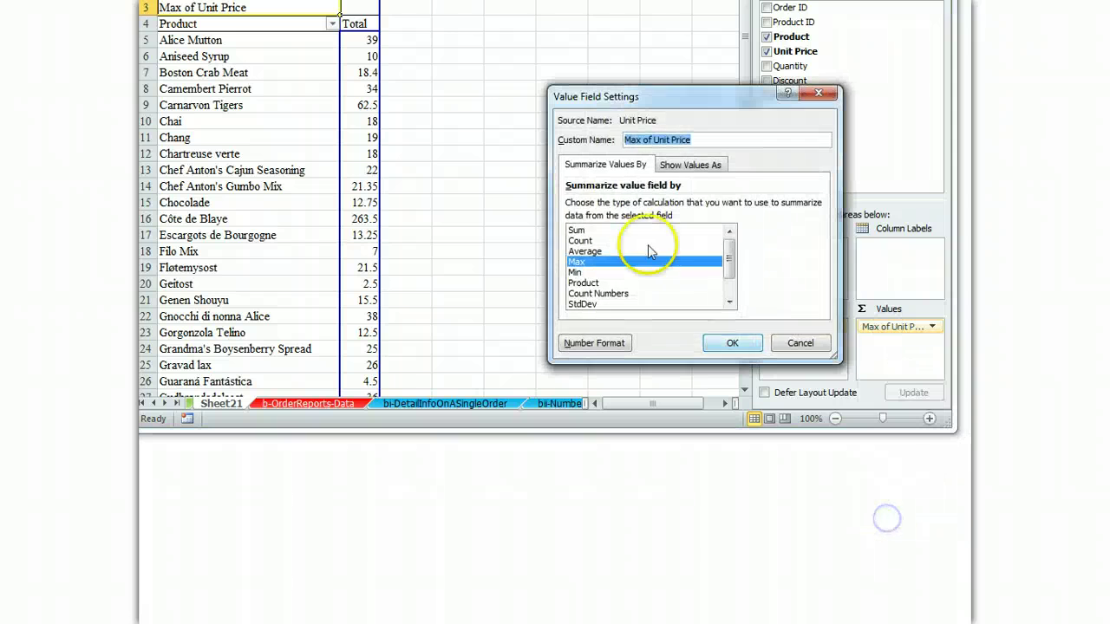
{"action": "left_click", "coordinate": [594, 343]}
{"action": "left_click", "coordinate": [531, 119]}
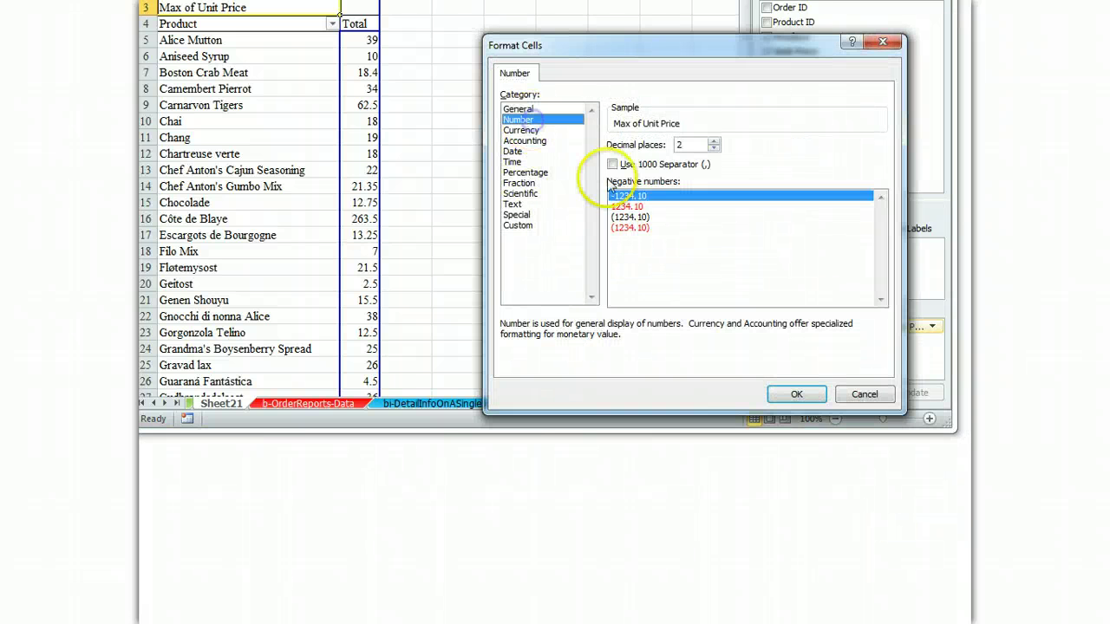
{"action": "left_click", "coordinate": [621, 166]}
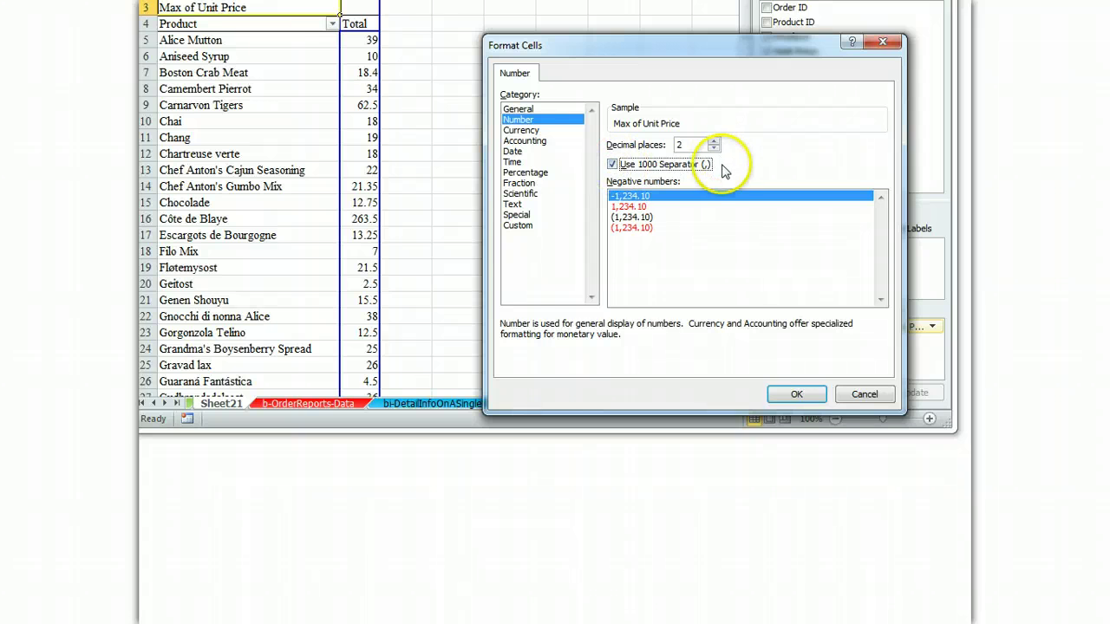
{"action": "left_click", "coordinate": [797, 393]}
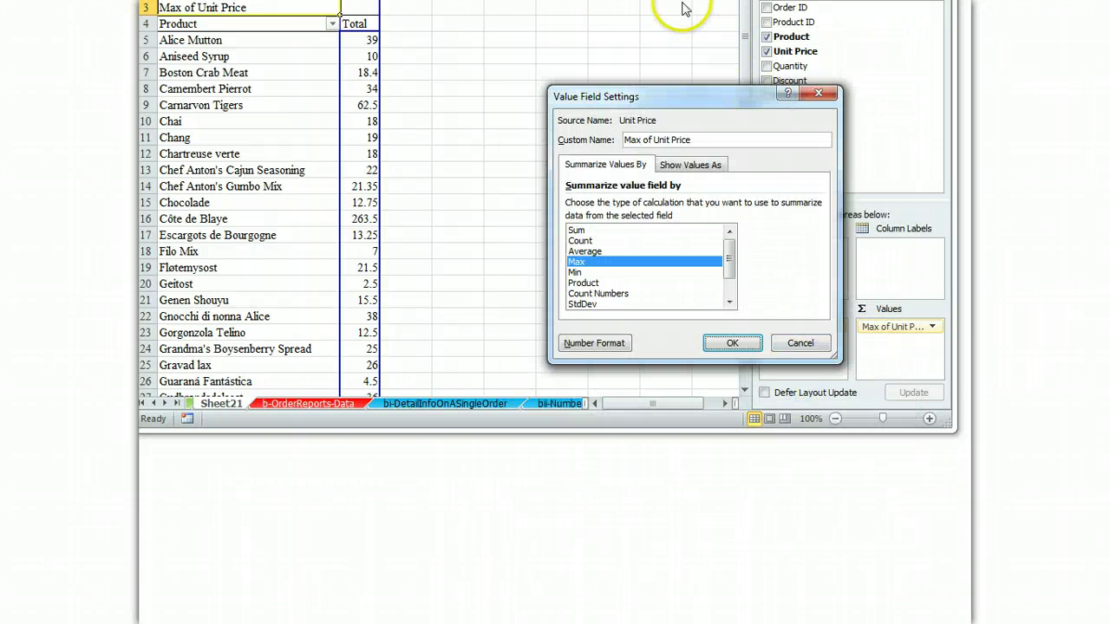
{"action": "left_click", "coordinate": [731, 343]}
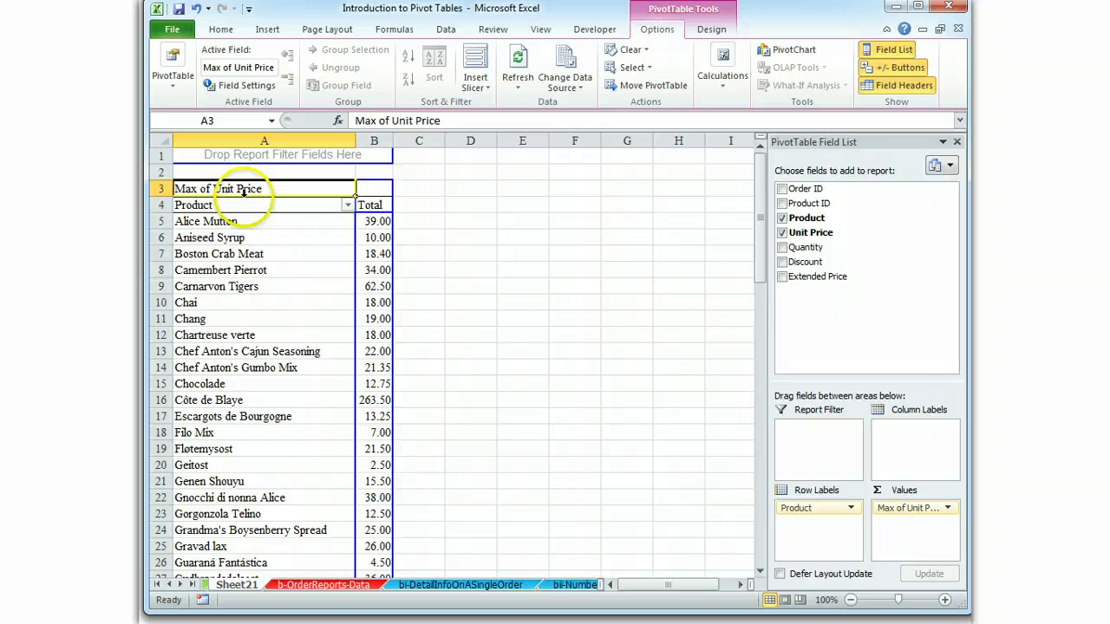
Filter the Product field to the top 10 items by Max of Unit Price
{"action": "left_click", "coordinate": [346, 207]}
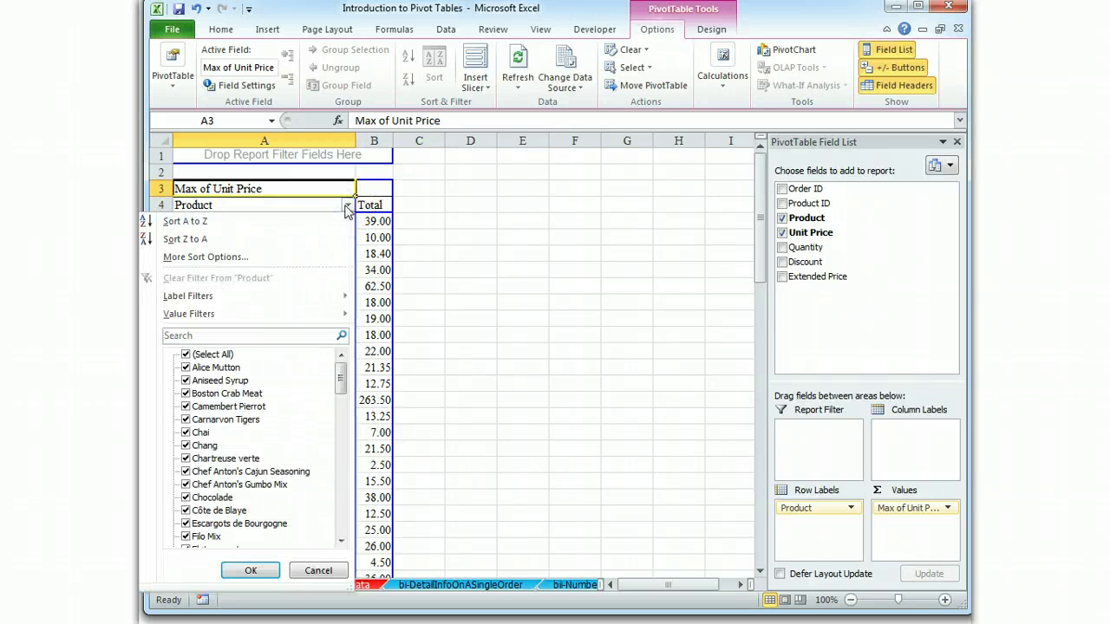
{"action": "mouse_move", "coordinate": [215, 318]}
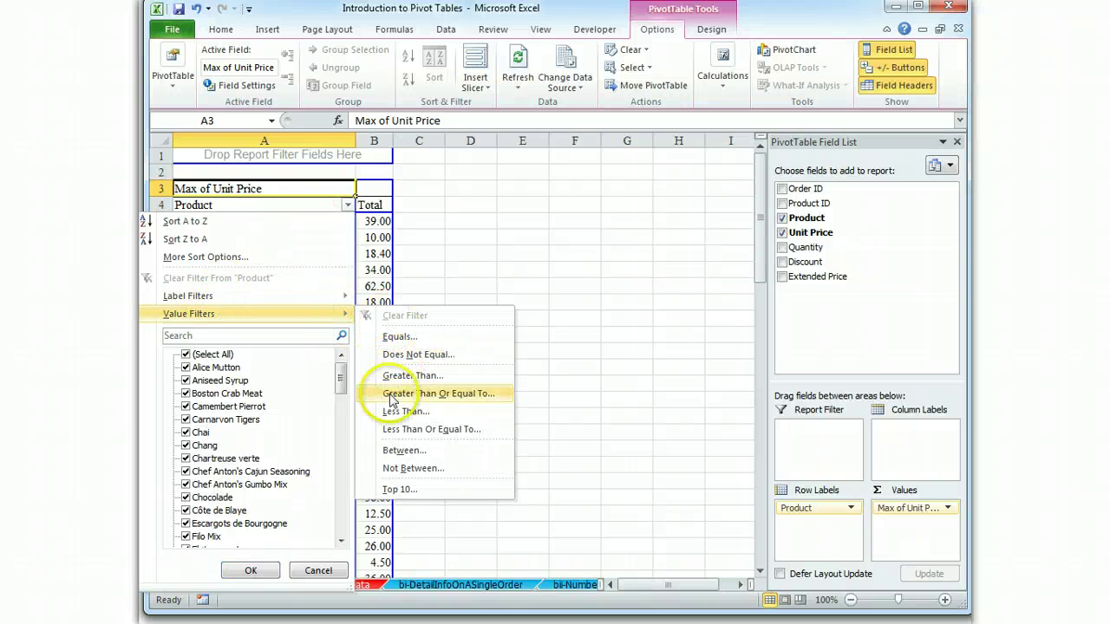
{"action": "left_click", "coordinate": [394, 491]}
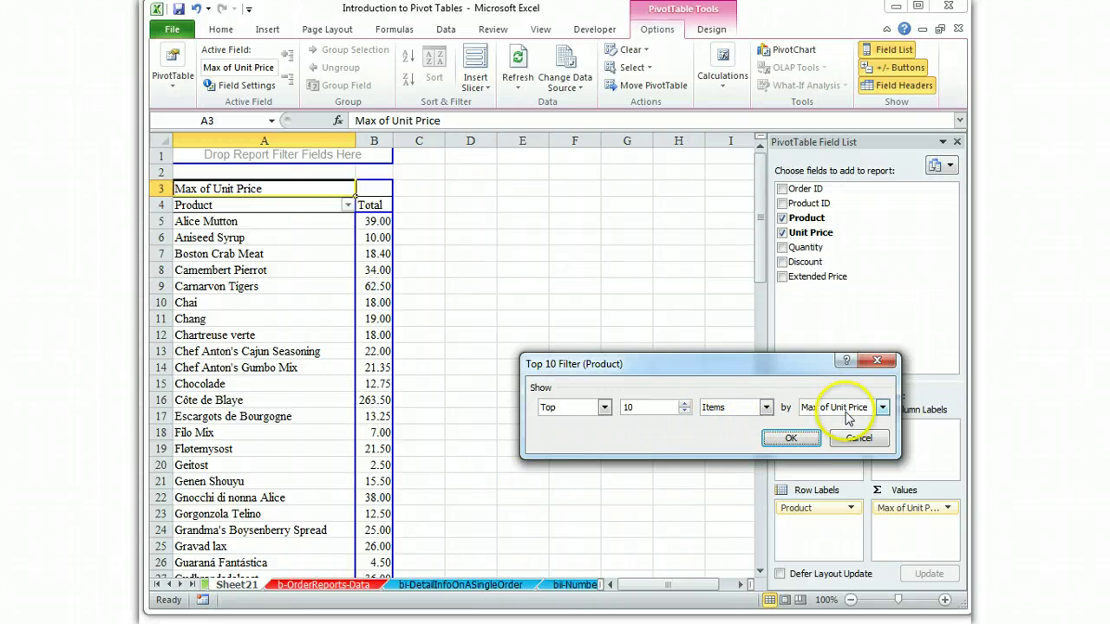
{"action": "left_click", "coordinate": [791, 438]}
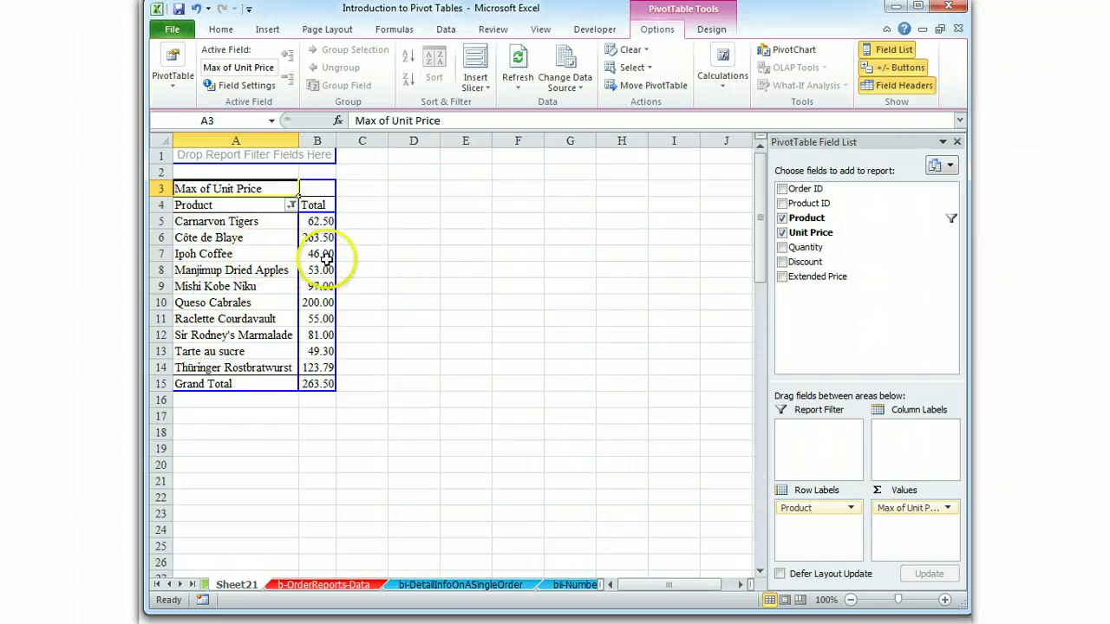
Sort the products by Max of Unit Price from largest to smallest
{"action": "left_click", "coordinate": [710, 31]}
{"action": "left_click", "coordinate": [654, 30]}
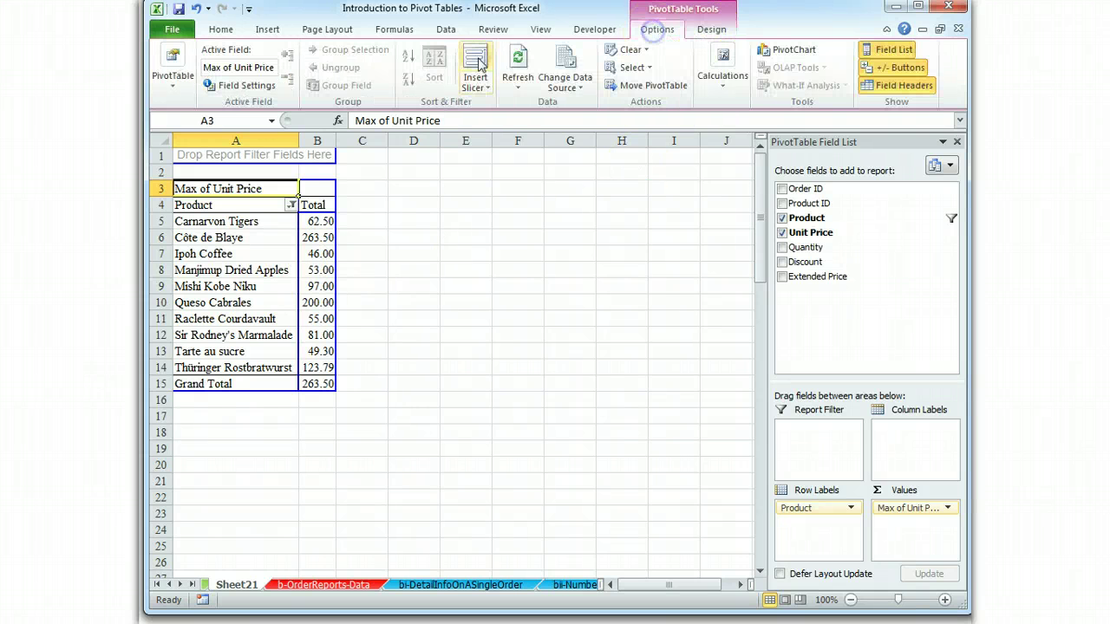
{"action": "right_click", "coordinate": [313, 272]}
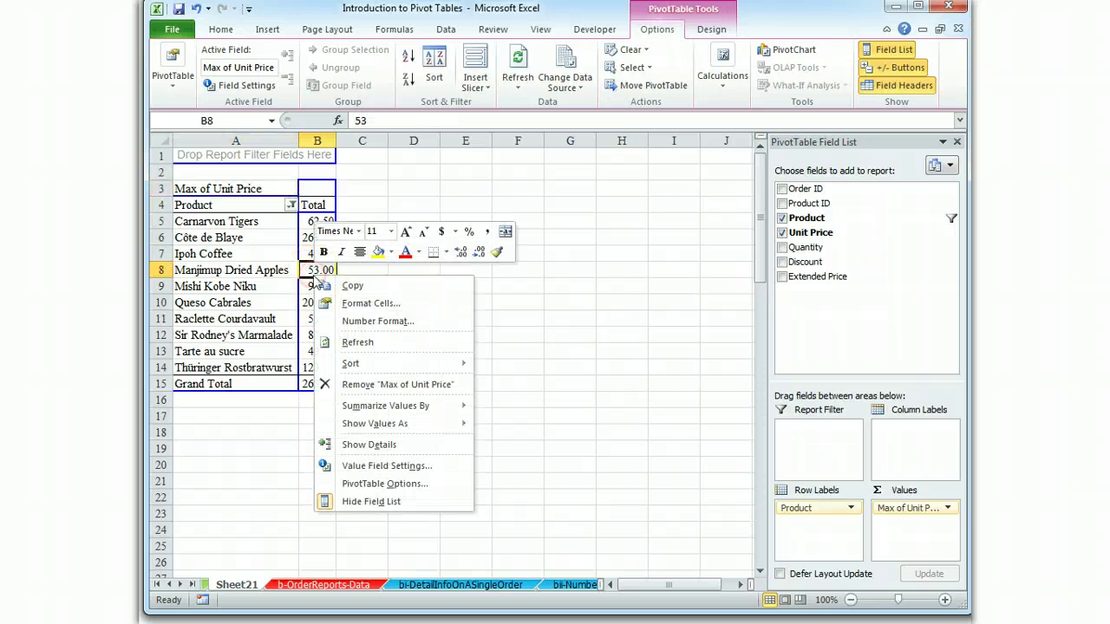
{"action": "mouse_move", "coordinate": [354, 366]}
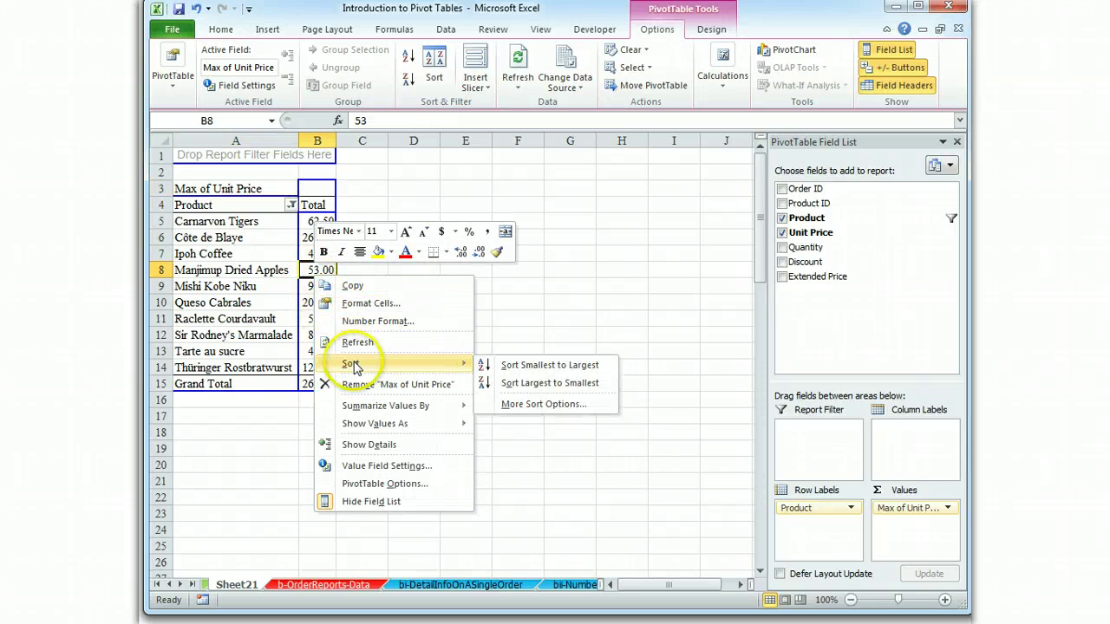
{"action": "left_click", "coordinate": [518, 408]}
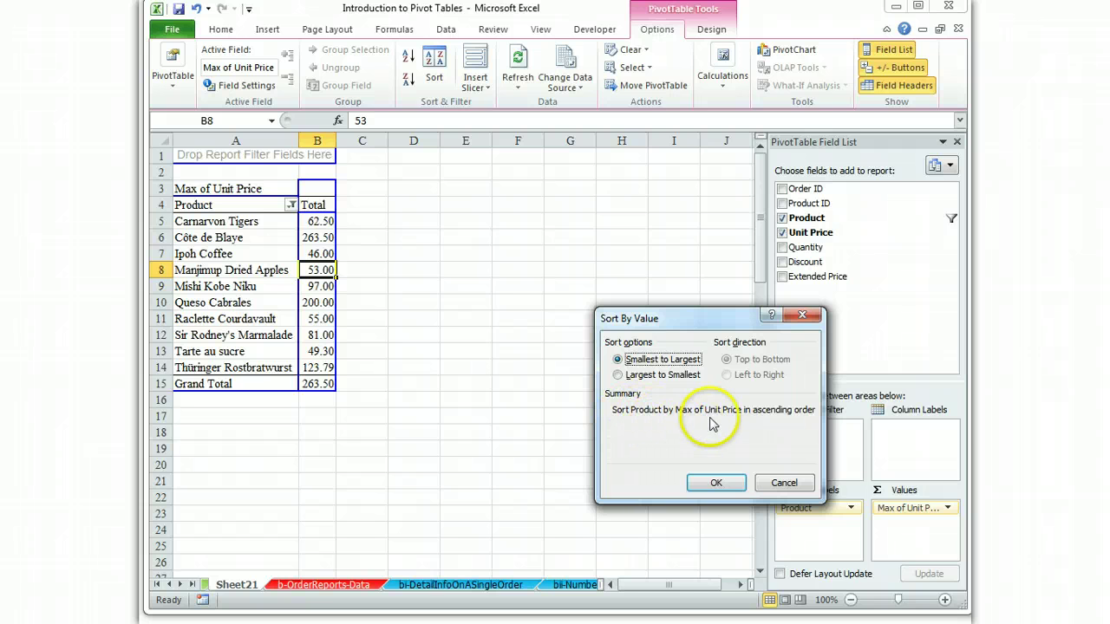
{"action": "left_click", "coordinate": [617, 375]}
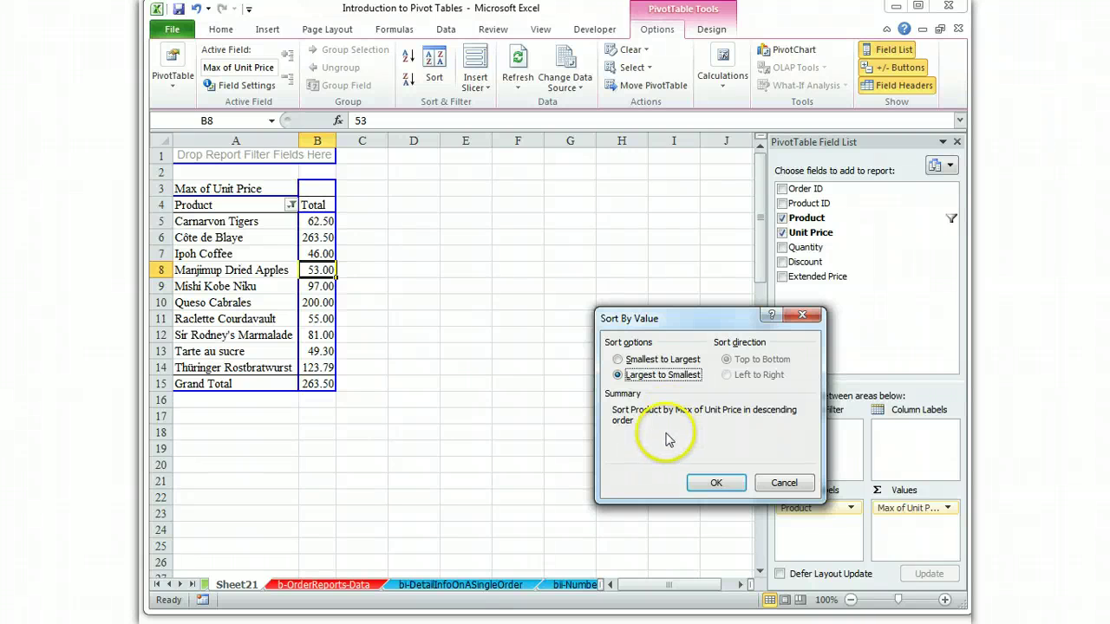
{"action": "left_click", "coordinate": [717, 483]}
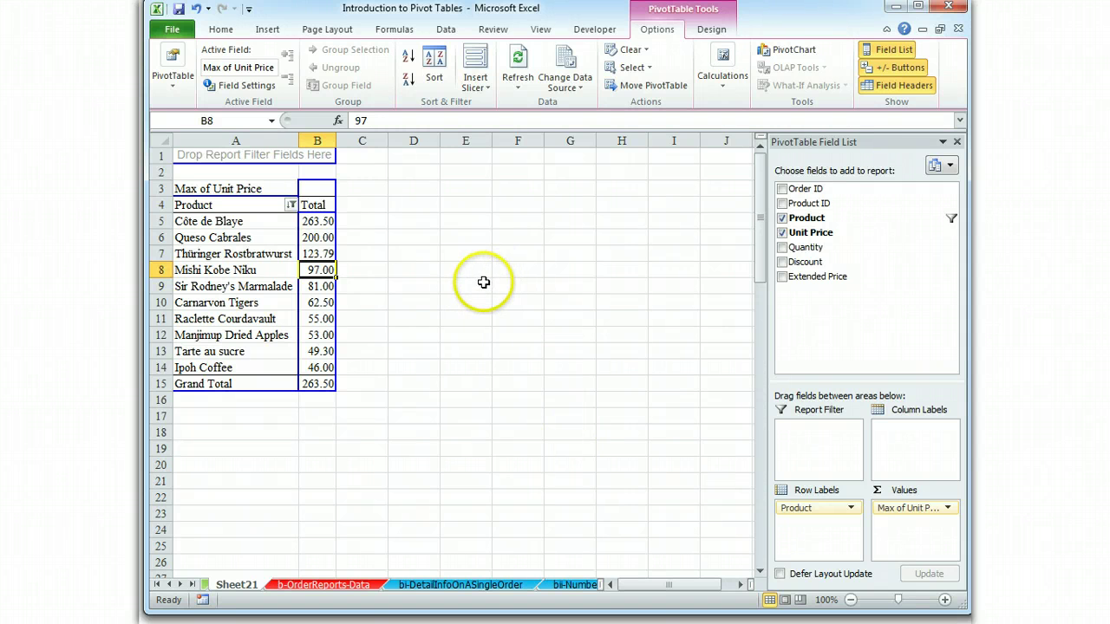
Switch the Unit Price value field's summary calculation to Sum
{"action": "mouse_move", "coordinate": [324, 221]}
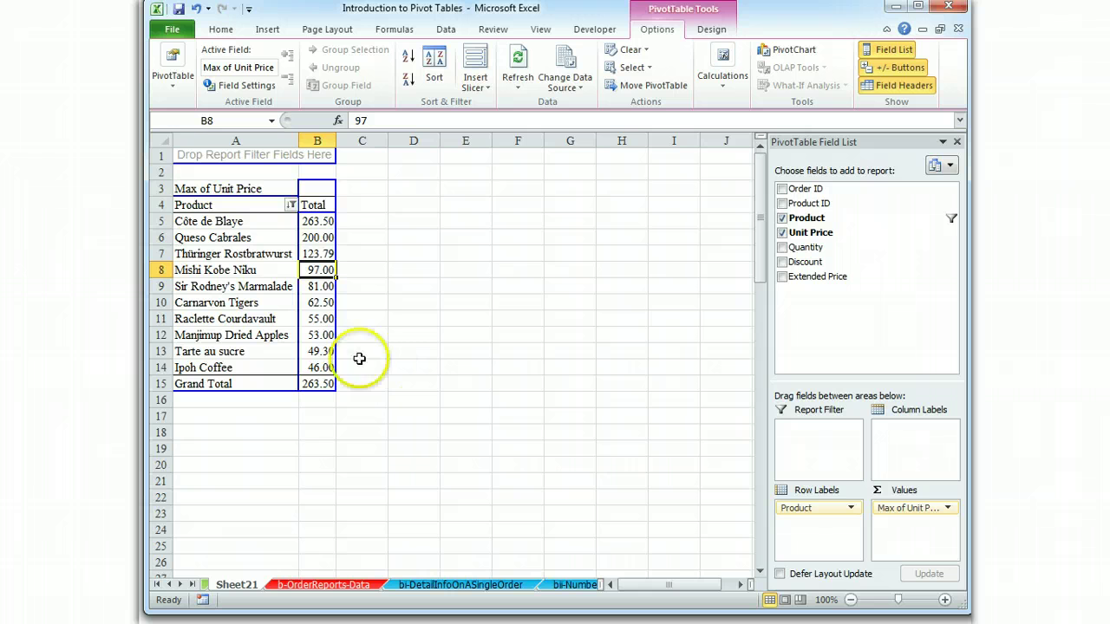
{"action": "mouse_move", "coordinate": [319, 351]}
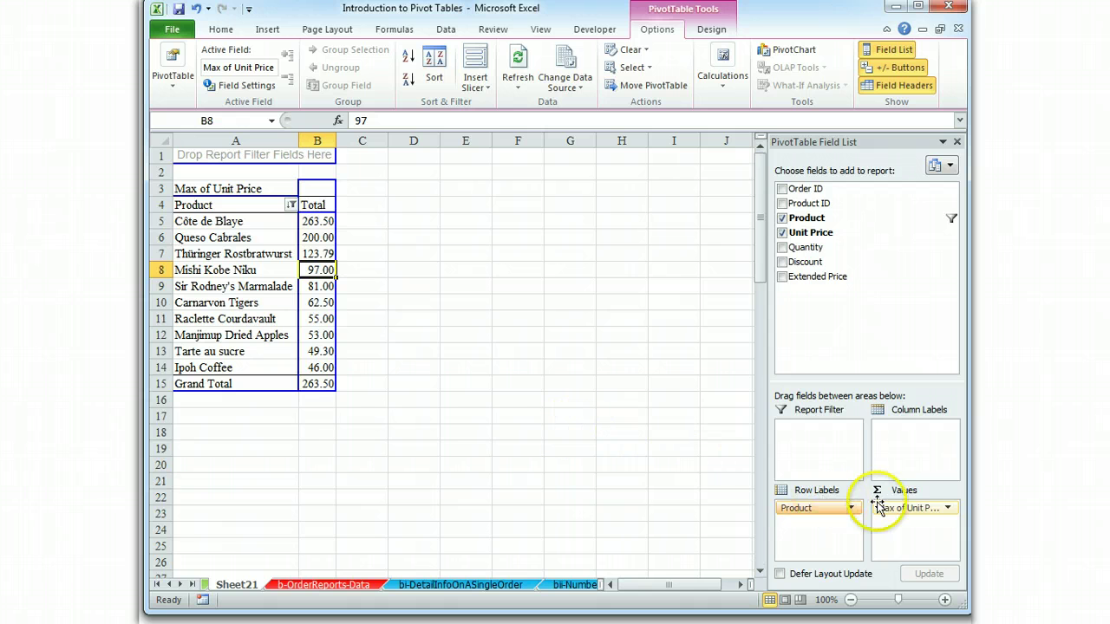
{"action": "left_click_drag", "start_coordinate": [880, 507], "coordinate": [898, 515]}
{"action": "left_click", "coordinate": [918, 623]}
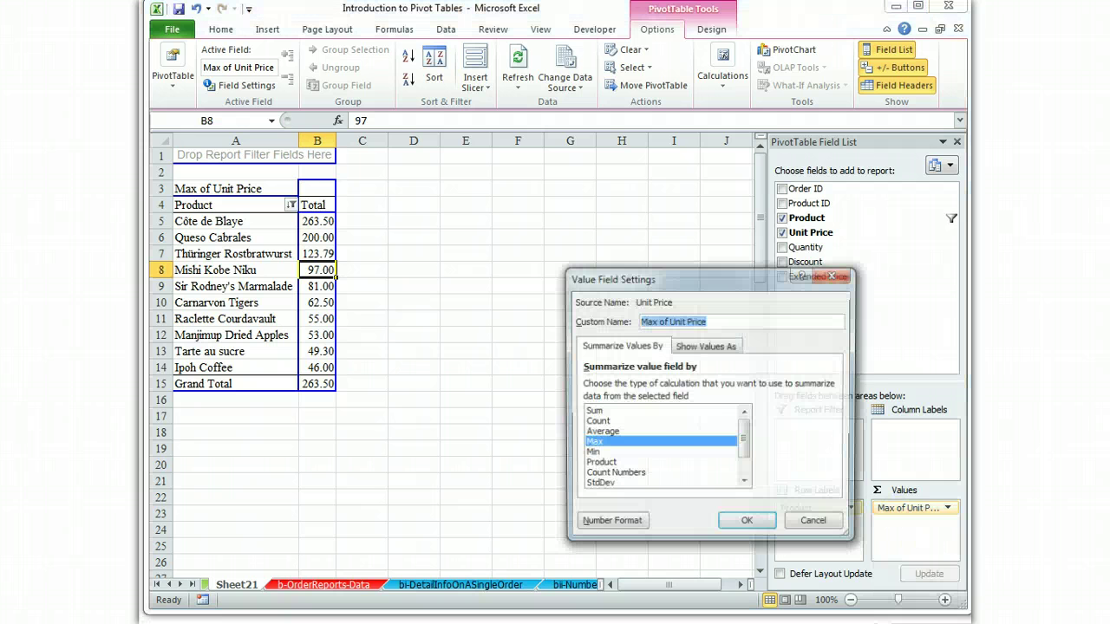
{"action": "left_click", "coordinate": [632, 411]}
{"action": "left_click", "coordinate": [749, 523]}
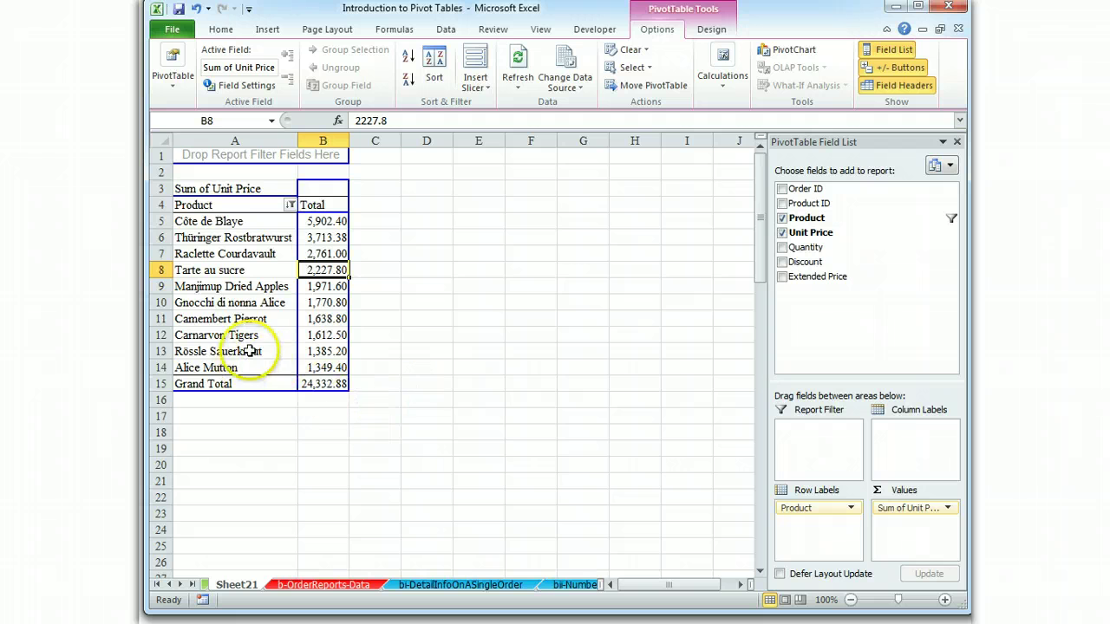
Set the Unit Price summary calculation back to Max and slightly widen columns A and B
{"action": "mouse_move", "coordinate": [330, 297]}
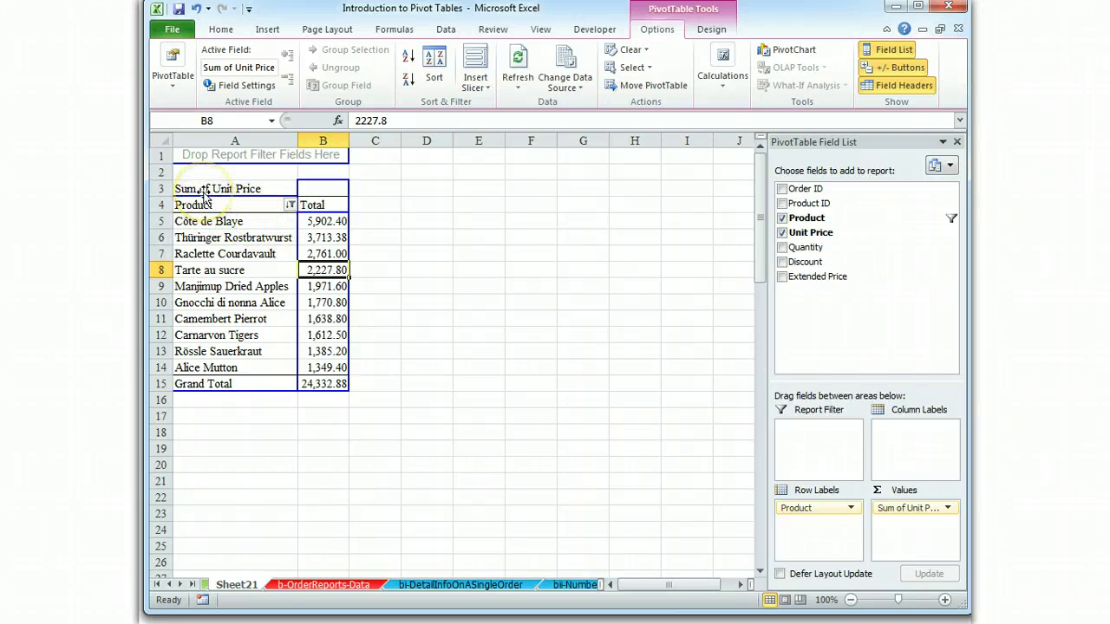
{"action": "left_click", "coordinate": [885, 508]}
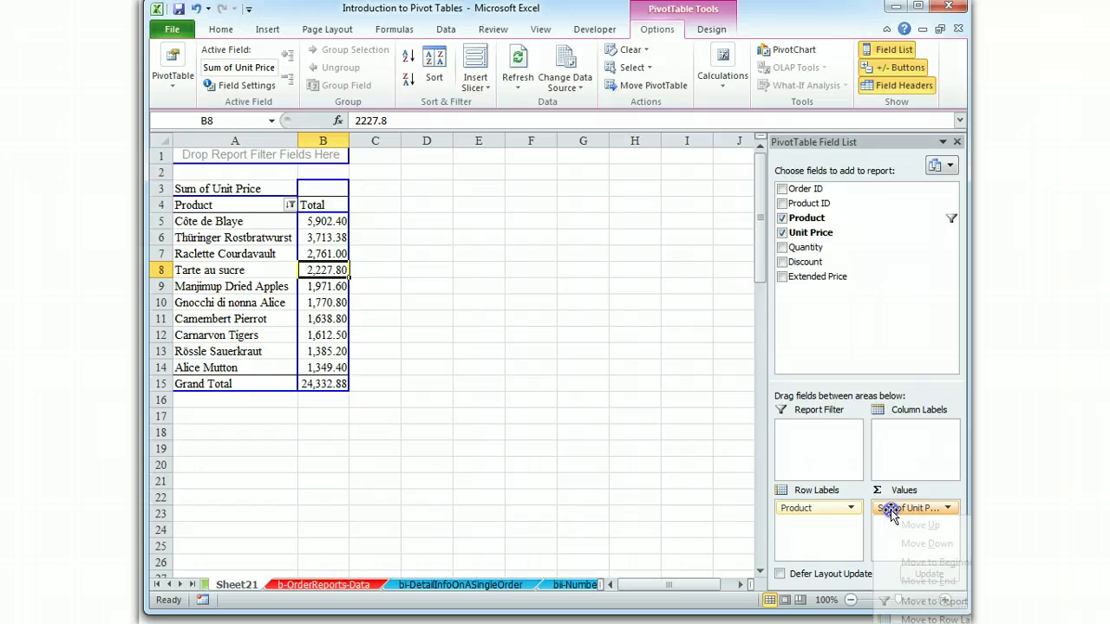
{"action": "left_click", "coordinate": [919, 619]}
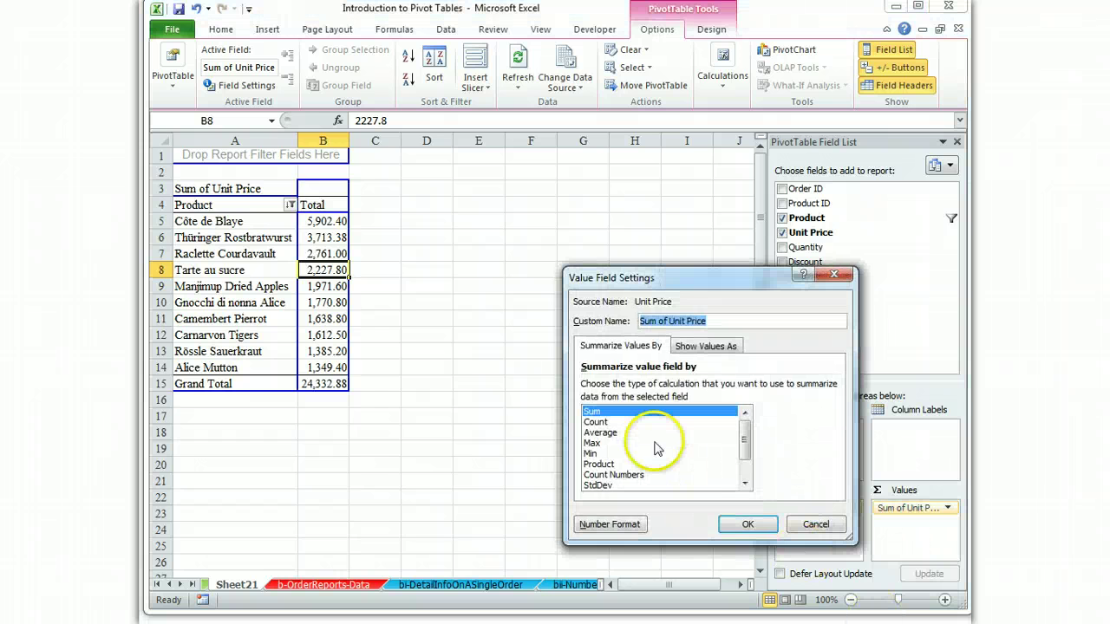
{"action": "left_click", "coordinate": [595, 443]}
{"action": "left_click", "coordinate": [749, 523]}
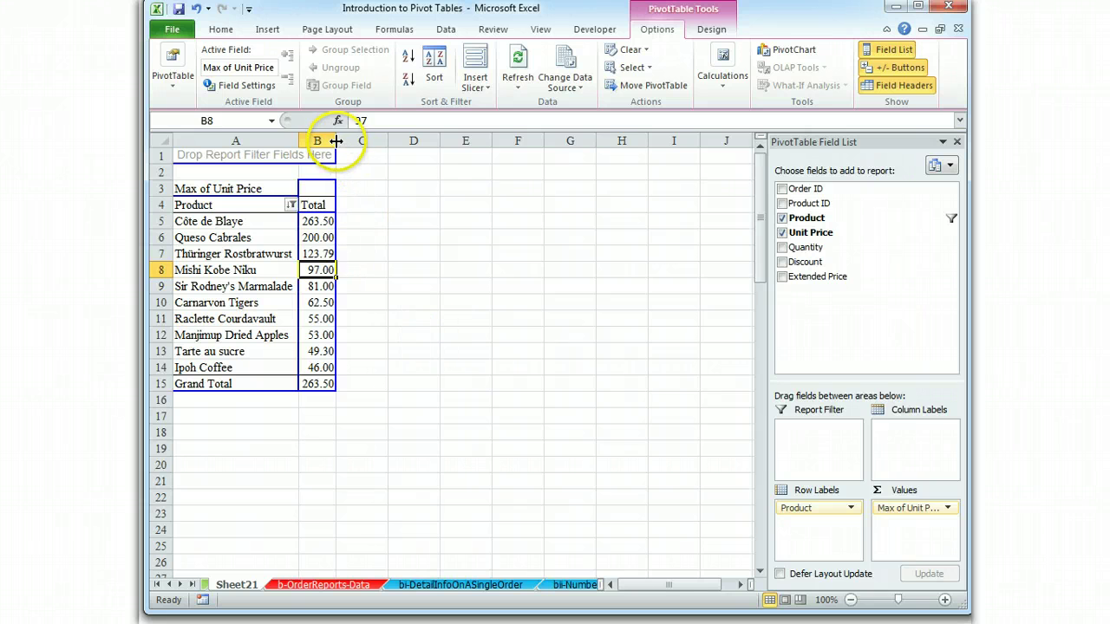
{"action": "left_click_drag", "start_coordinate": [335, 141], "coordinate": [307, 141]}
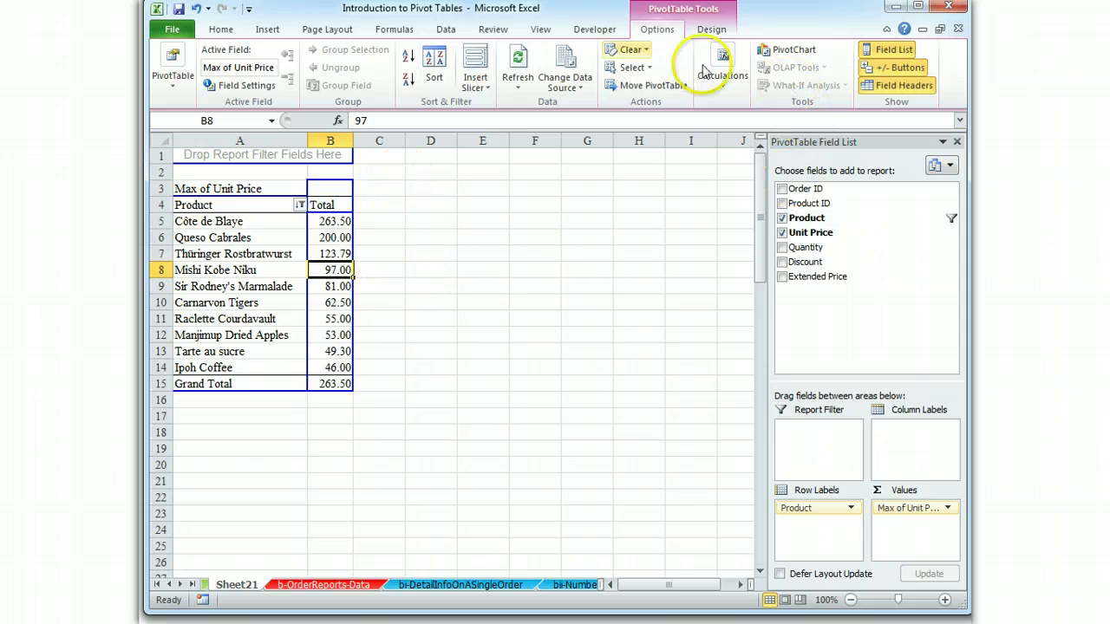
Apply the blue table style from the first row of the Dark styles to the PivotTable
{"action": "left_click", "coordinate": [222, 31]}
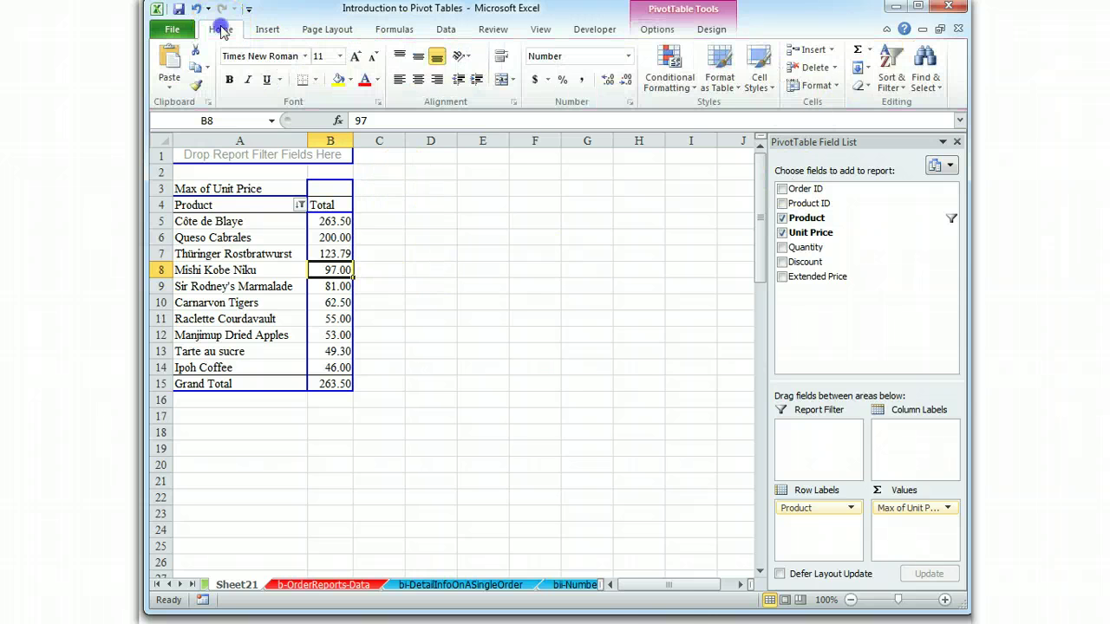
{"action": "left_click", "coordinate": [719, 76]}
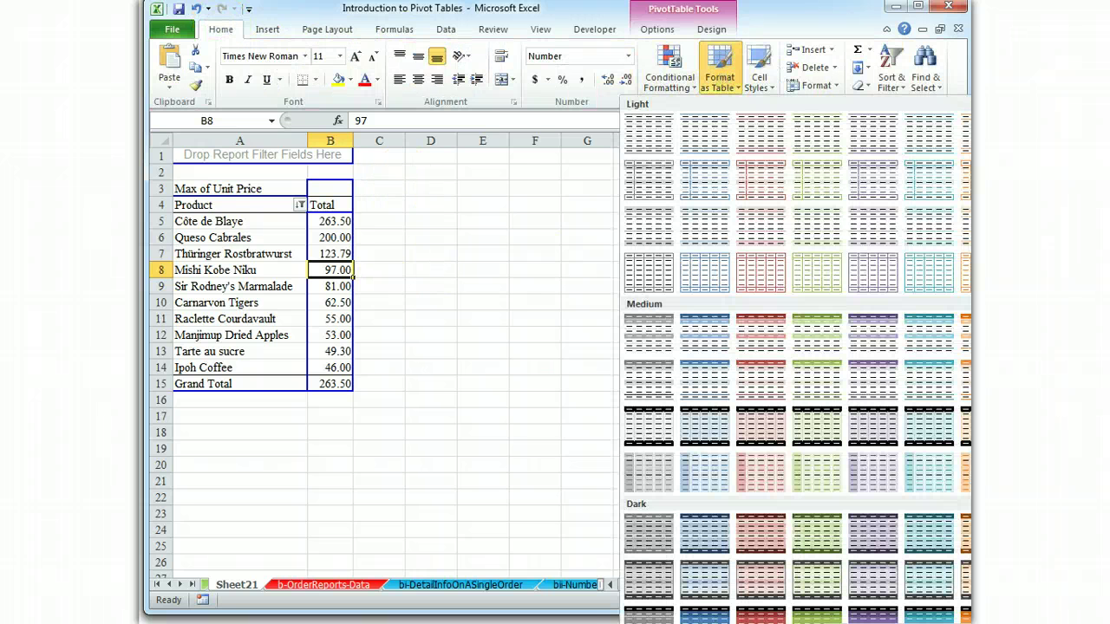
{"action": "left_click", "coordinate": [708, 532]}
{"action": "left_click", "coordinate": [663, 86]}
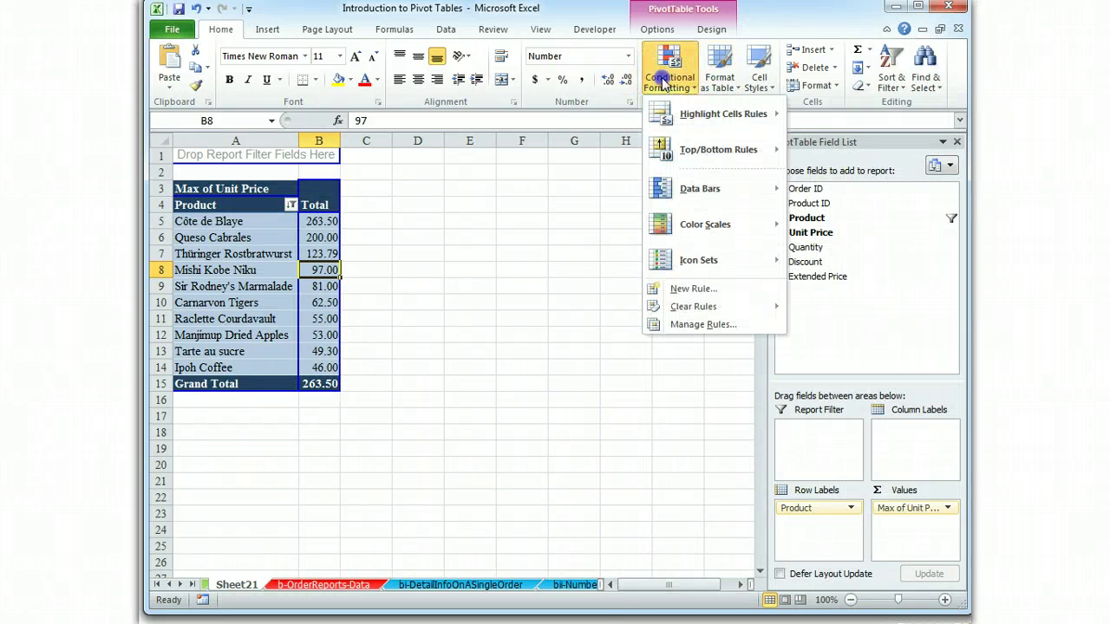
Apply the teal table style from the first row of the Dark styles to the PivotTable and select cell C4 outside it
{"action": "left_click", "coordinate": [720, 84]}
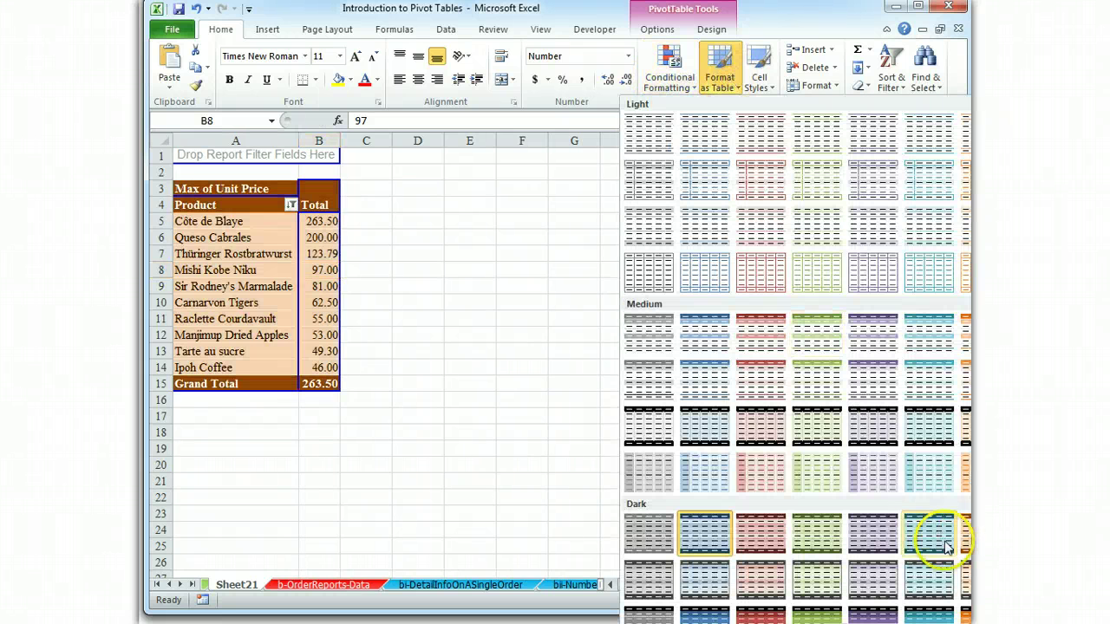
{"action": "key", "text": "Escape"}
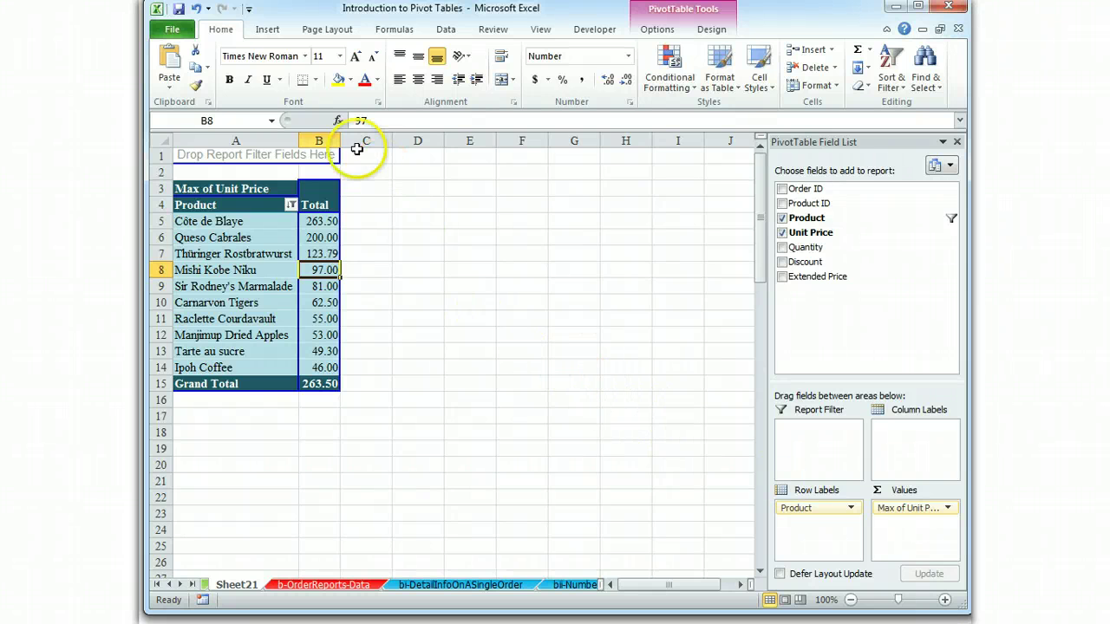
{"action": "left_click", "coordinate": [366, 204]}
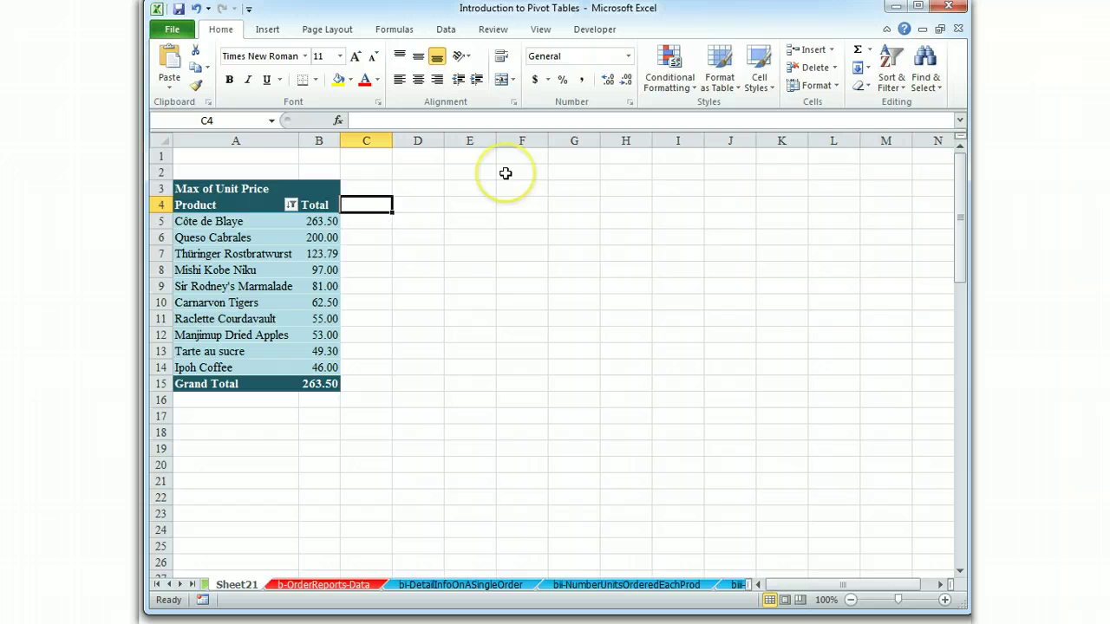